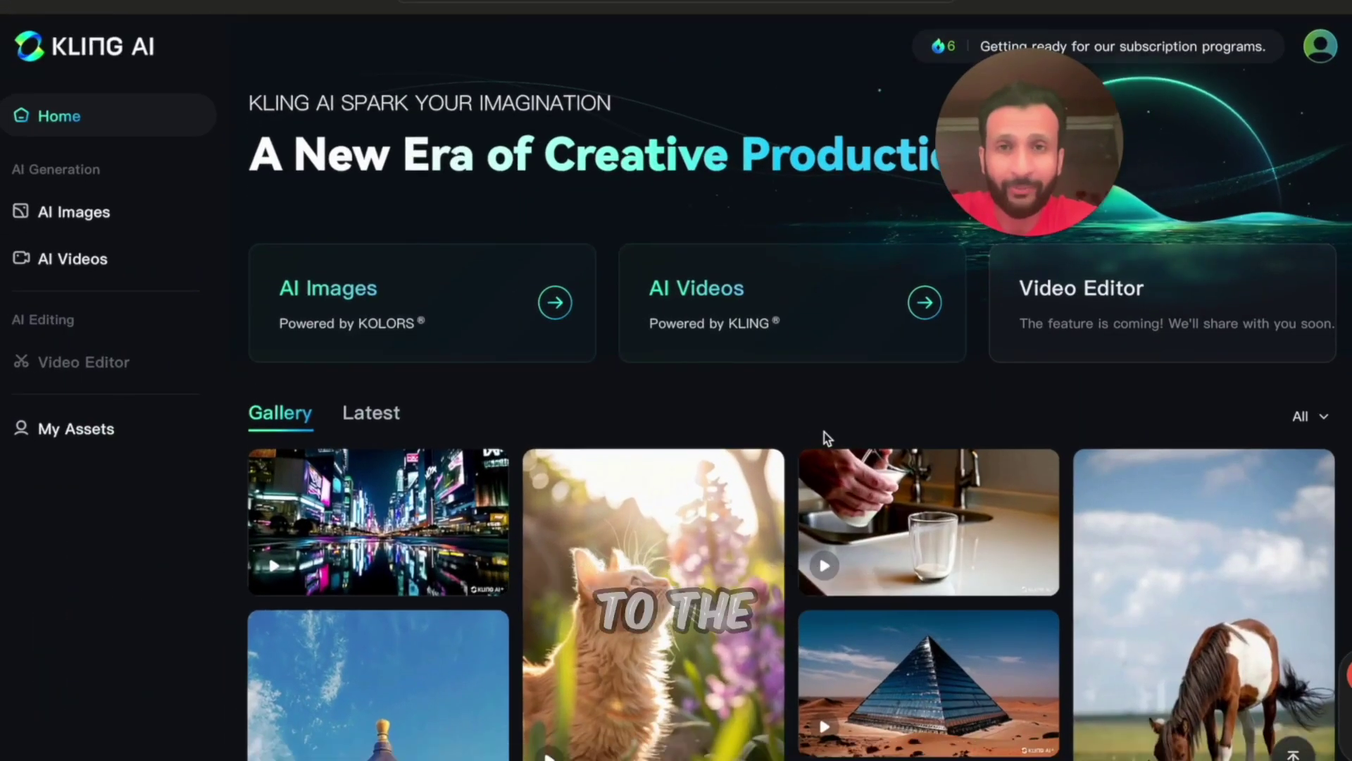
Step: Scroll the Kling AI home page and open the AI Videos card to reach KLING Creative Space
scroll(824, 436, "down", 2)
scroll(824, 432, "down", 8)
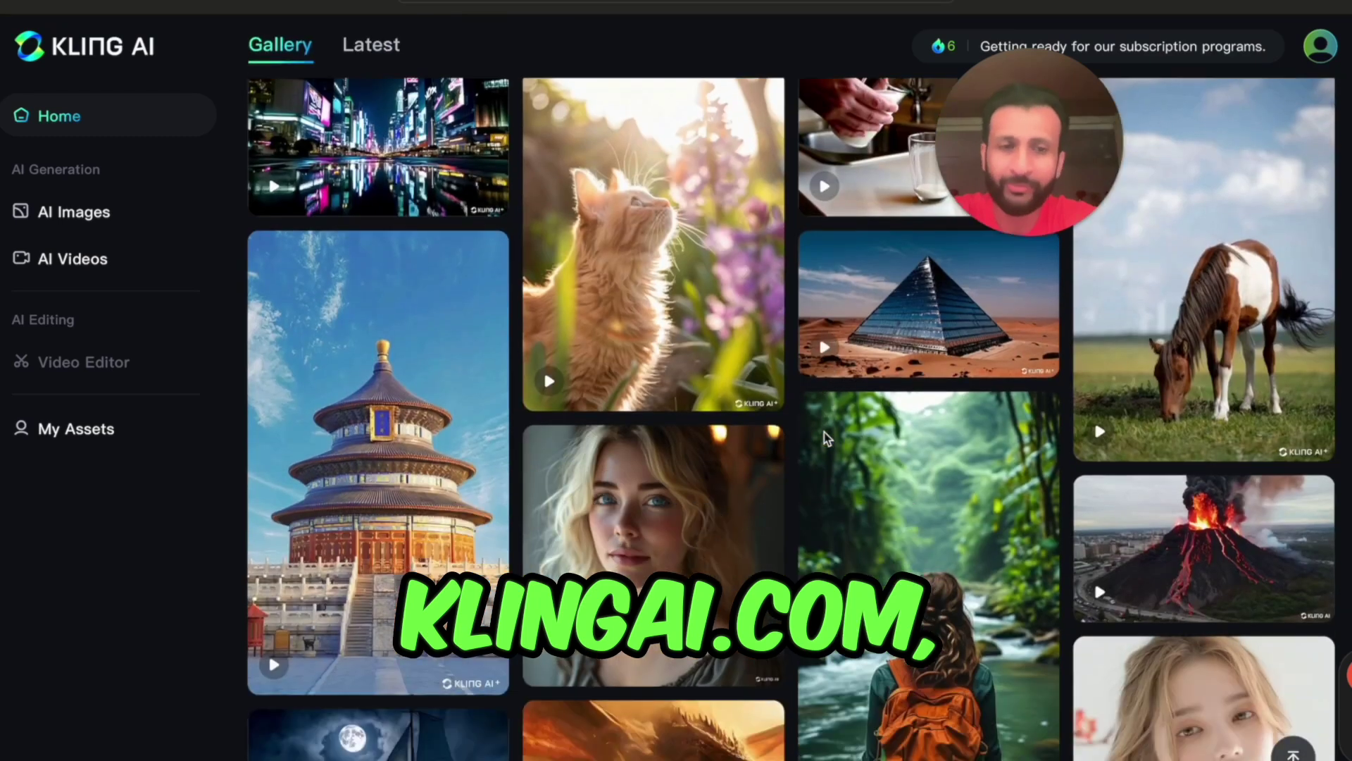
scroll(824, 432, "down", 5)
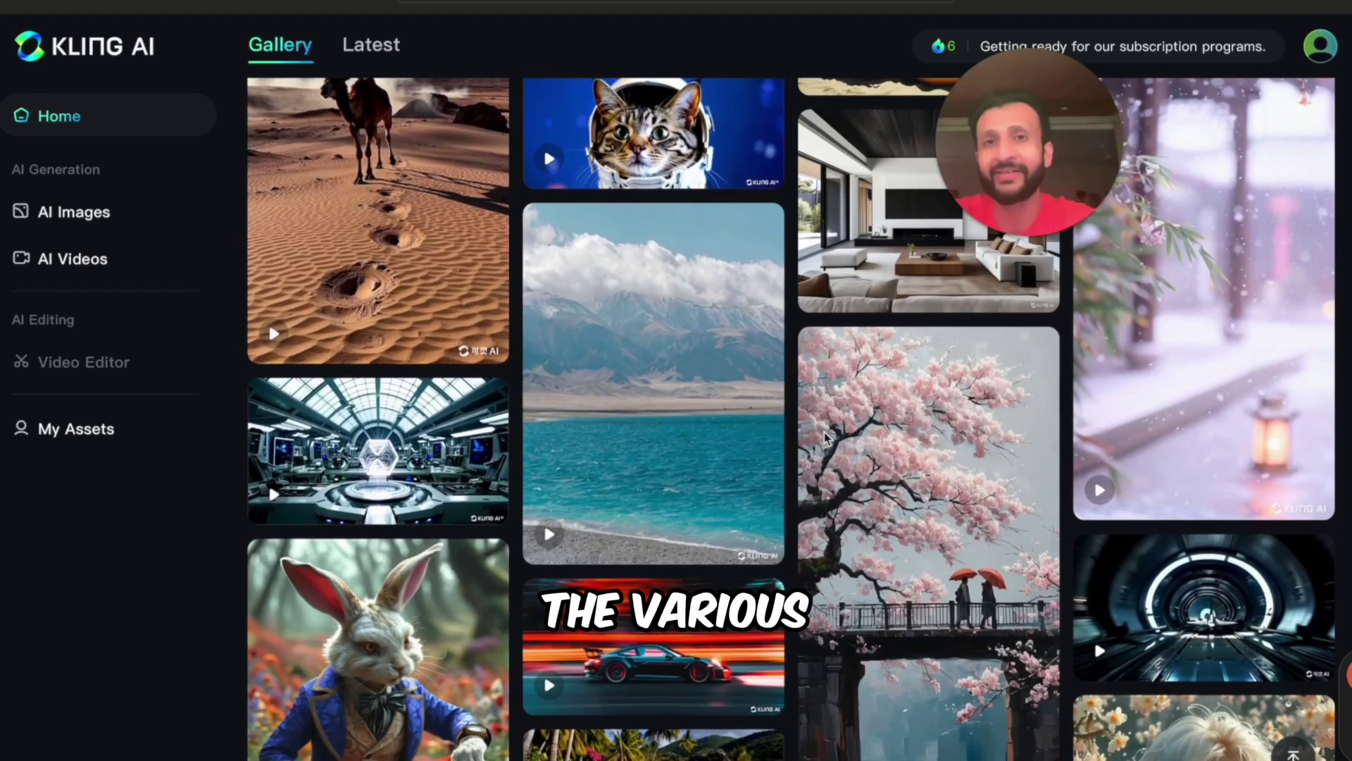
scroll(825, 436, "down", 6)
scroll(824, 434, "down", 10)
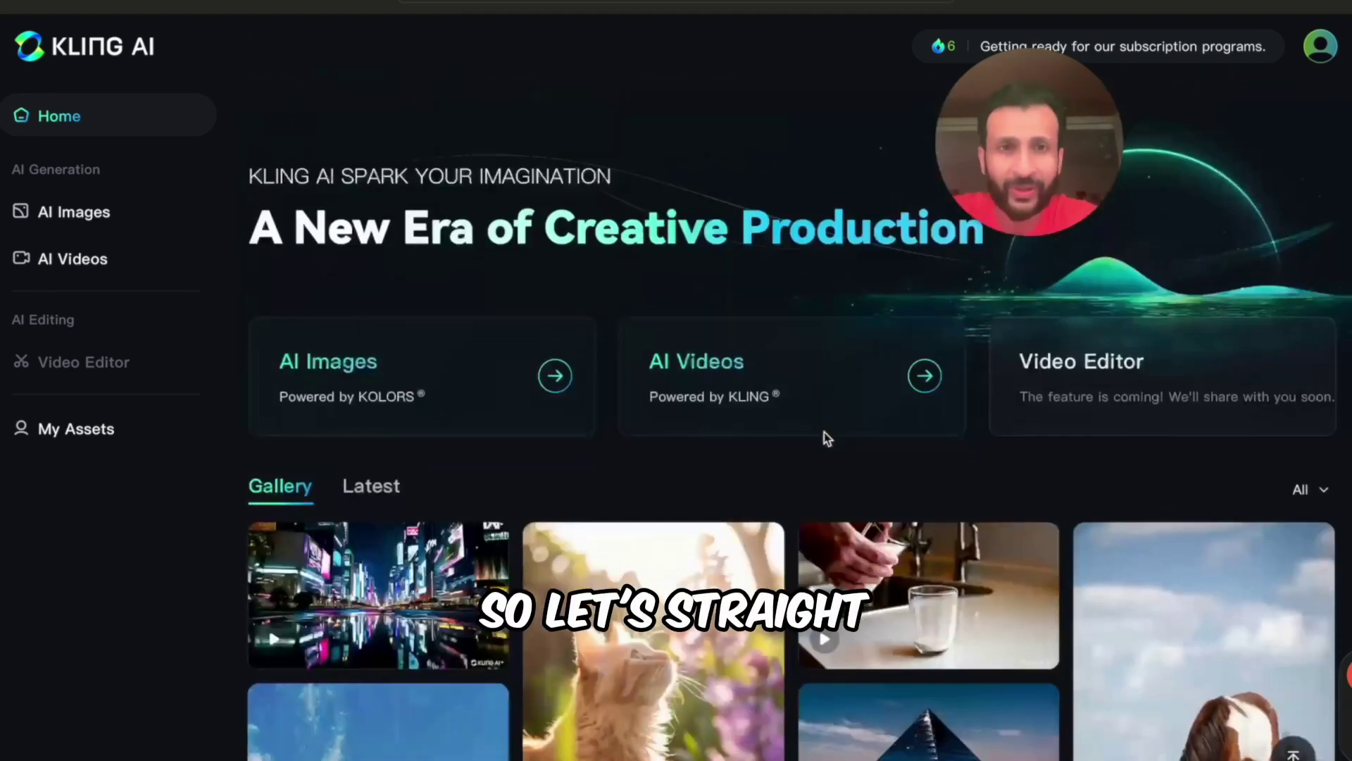
scroll(824, 438, "down", 1)
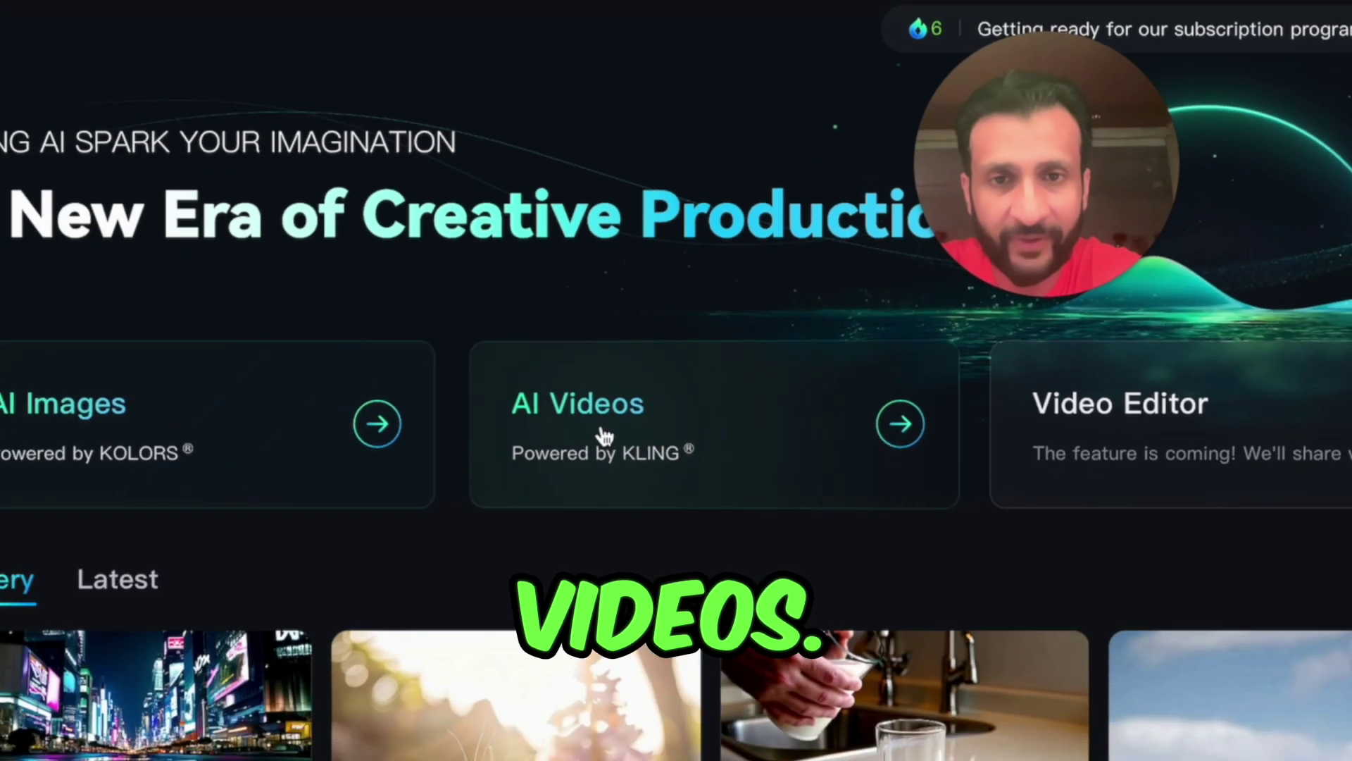
left_click(493, 571)
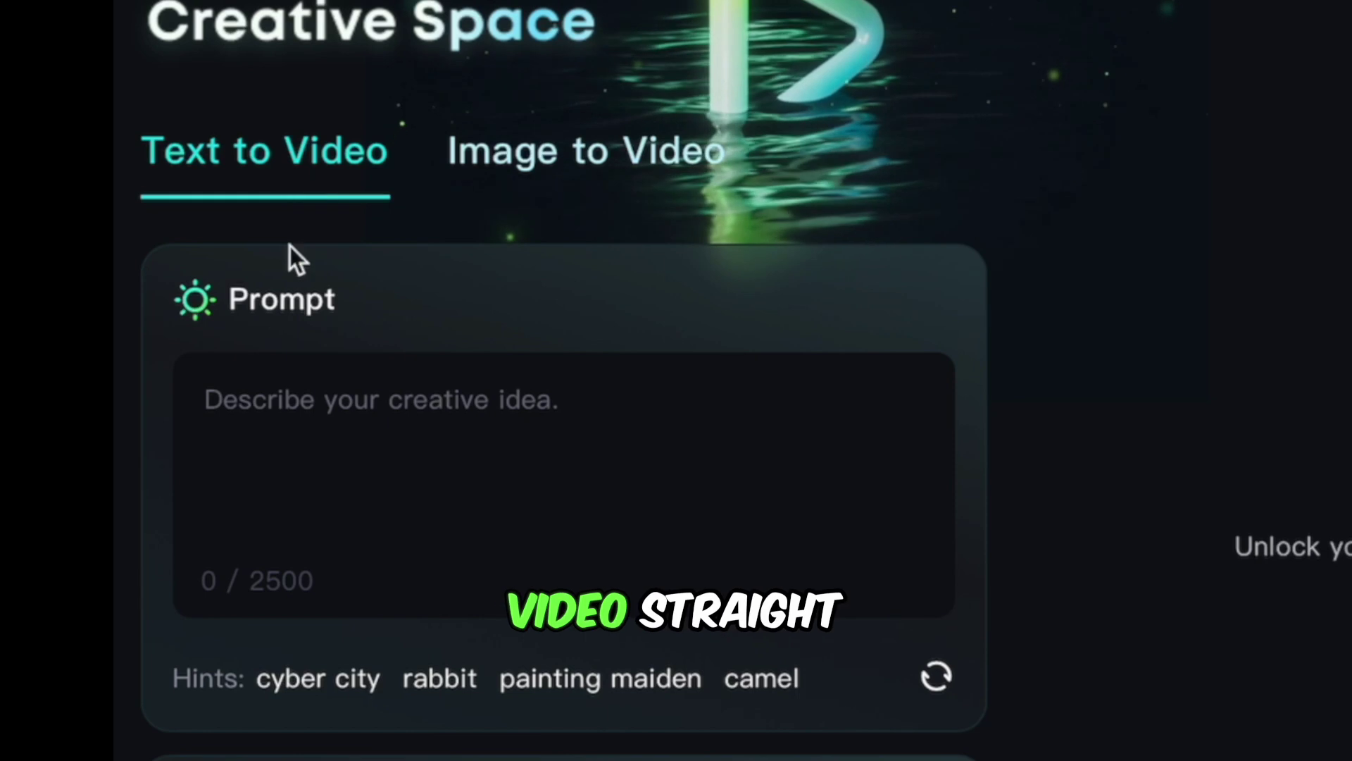
Step: Switch to Image to Video and upload the white-haired woman lake photo as the source image
left_click(561, 169)
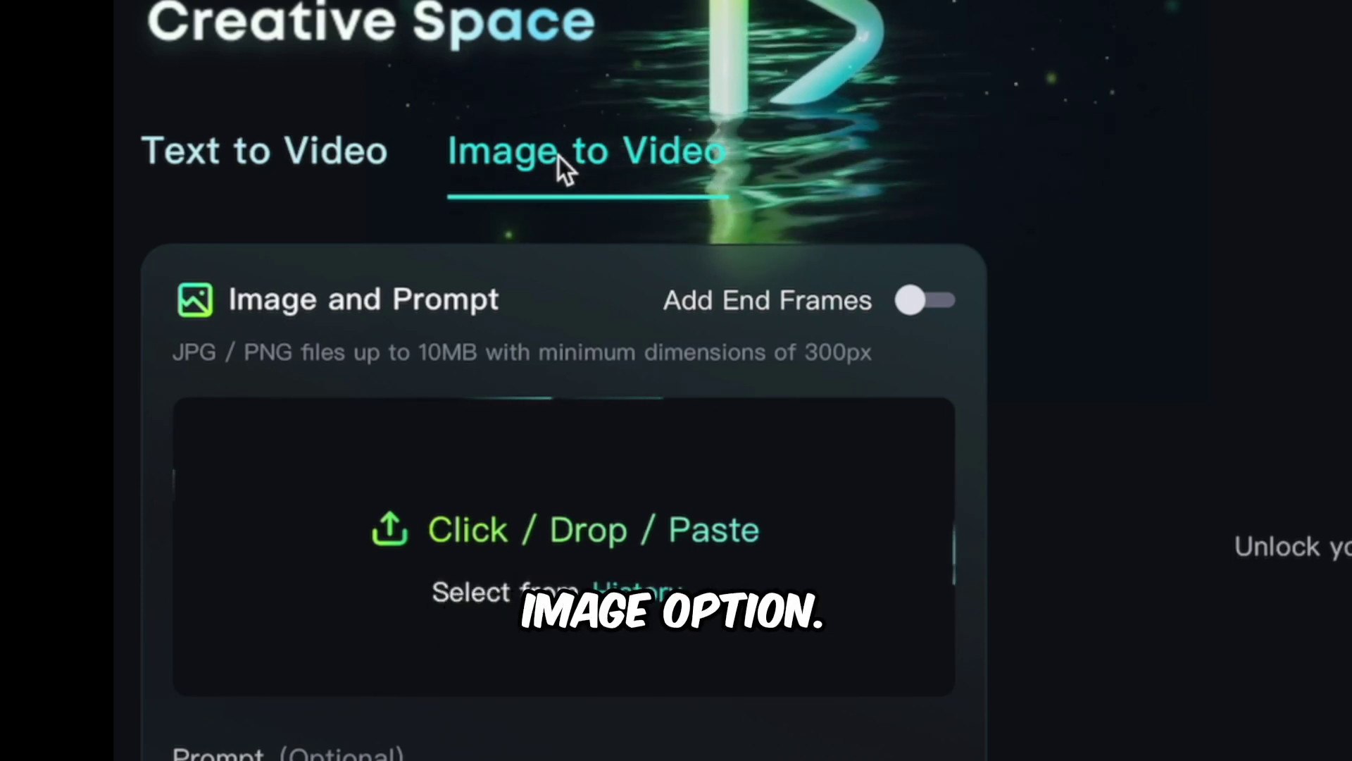
left_click(496, 547)
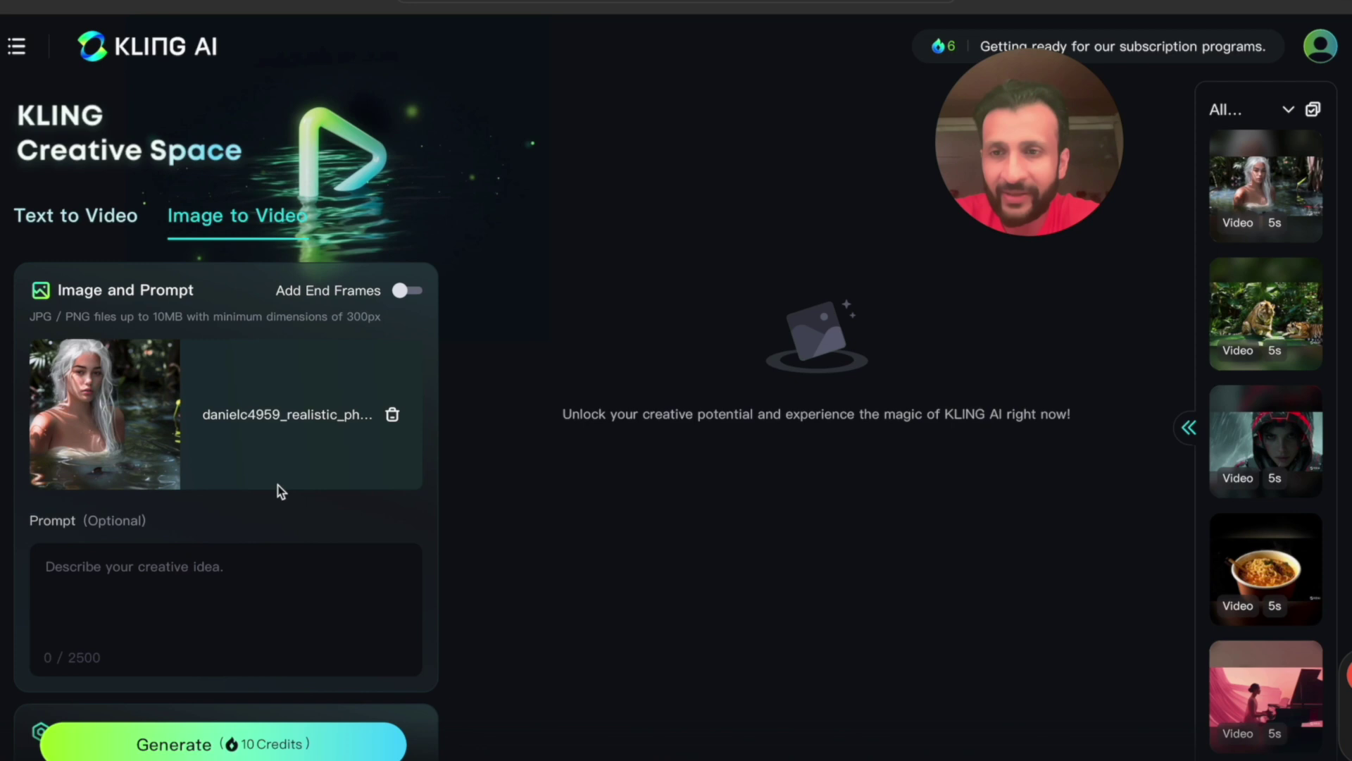
left_click(238, 570)
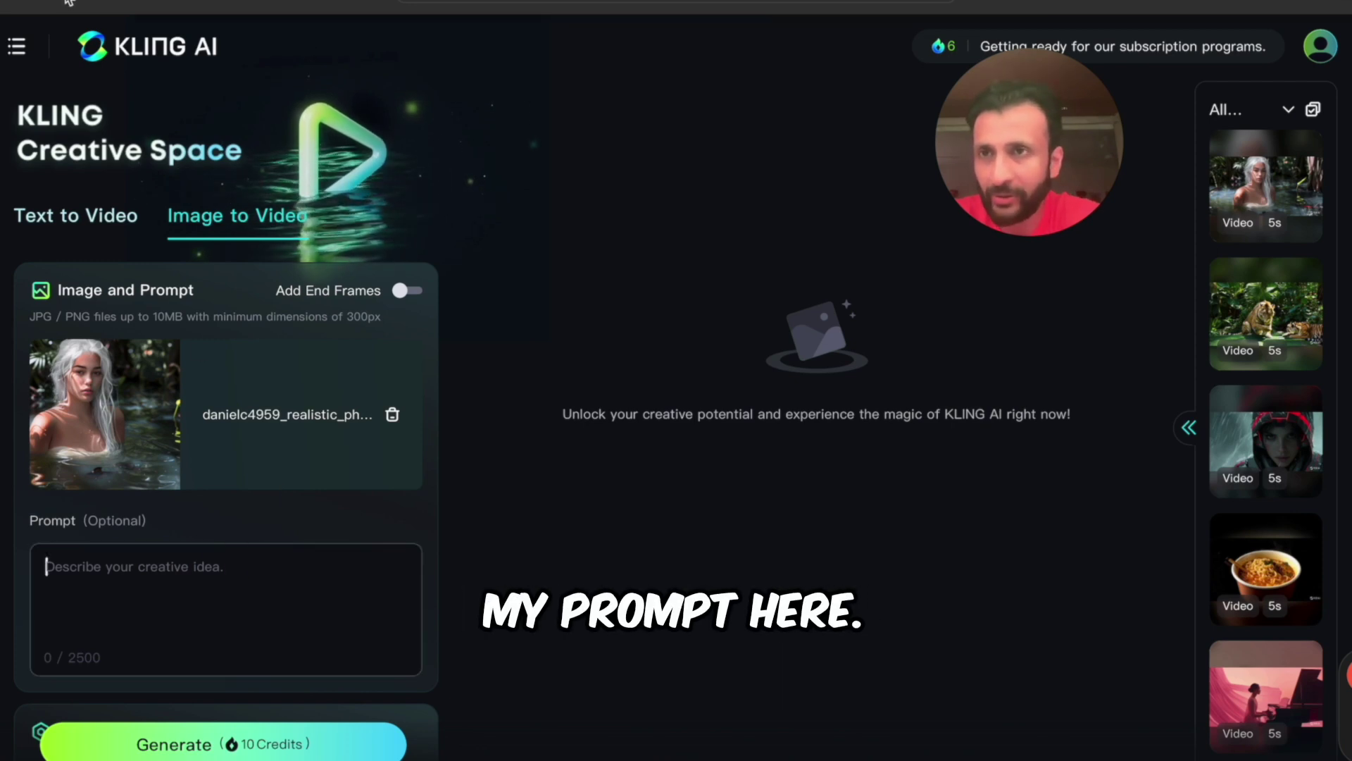
Step: Enter the prompt 'a realistic photoshoot of a beautiful girl in a lake with water moving, white hair' and mystical vibe
type("a realistic photoshoot of a beautiful girl in a lake with water moving, white hair, clothed lightl")
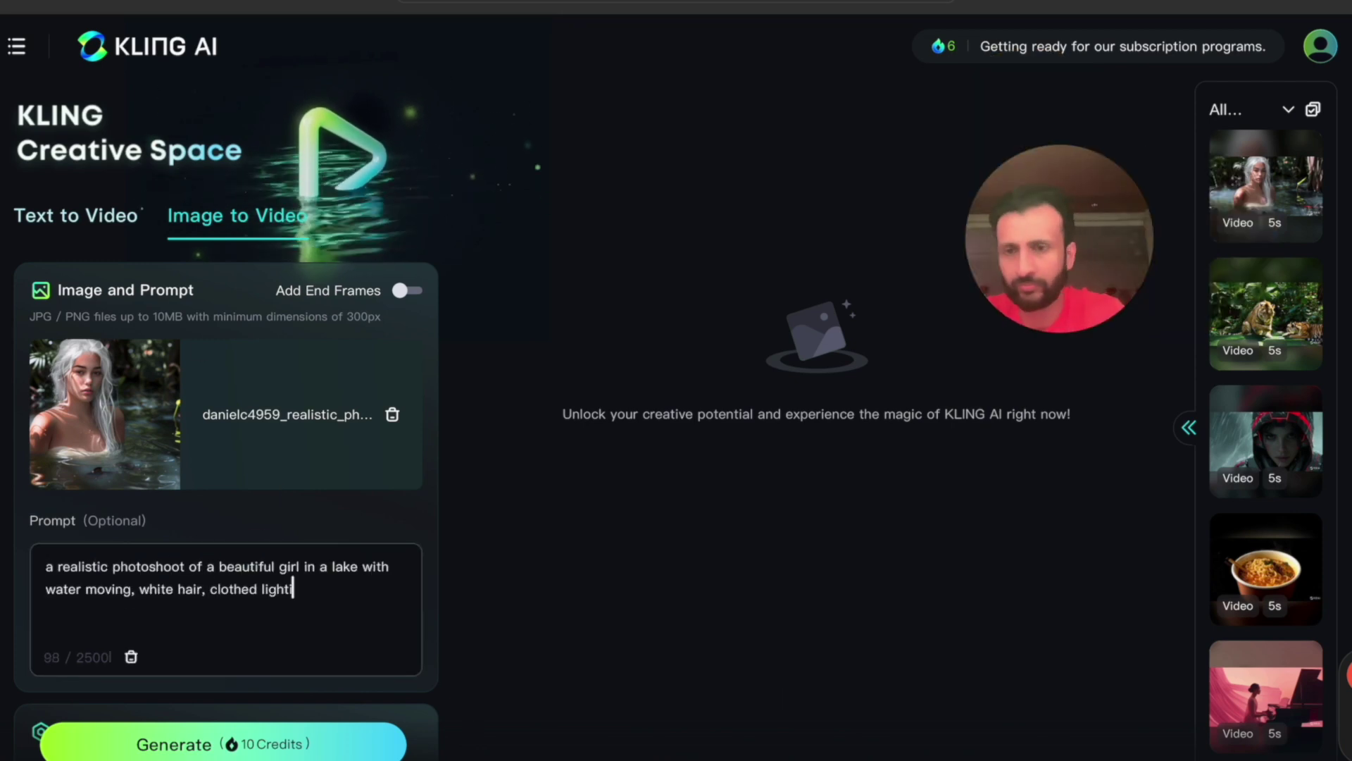
type("y mystical vibe")
left_click_drag(46, 569, 293, 564)
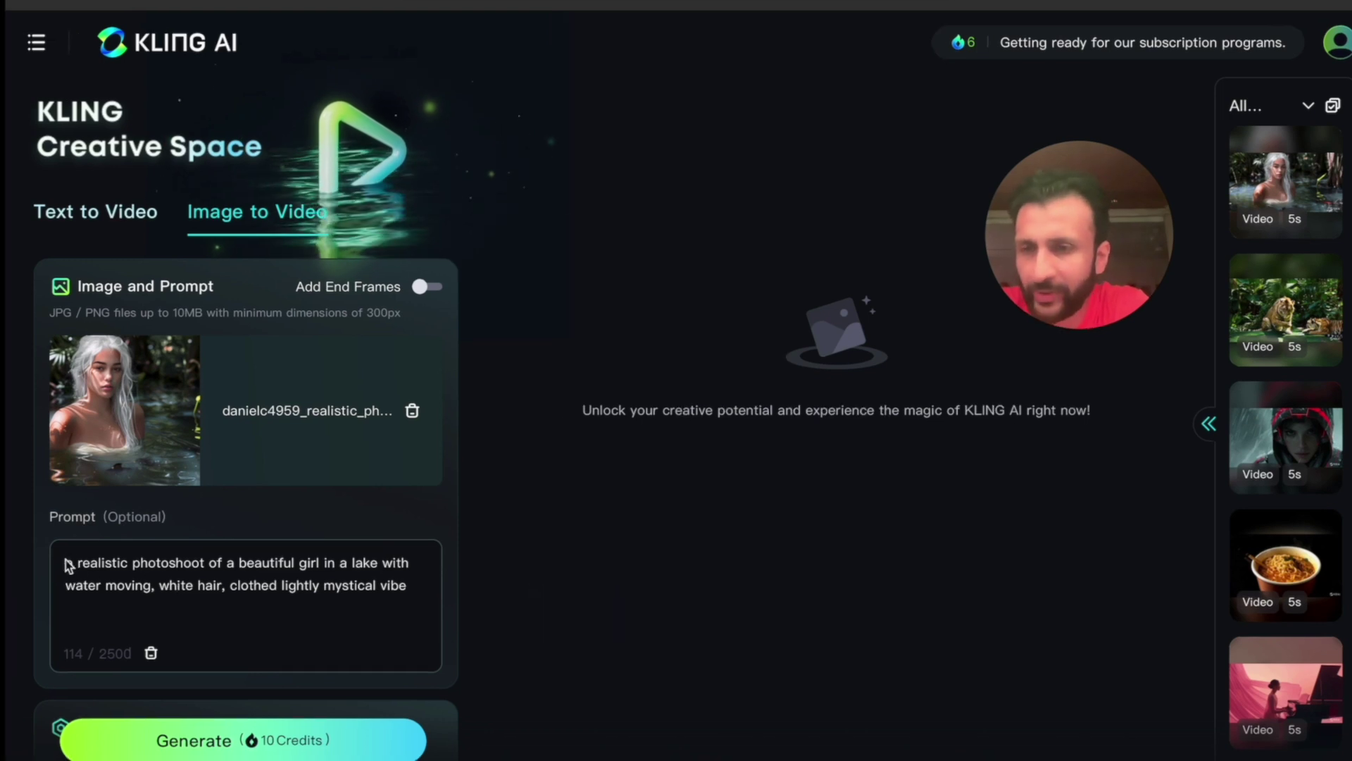
left_click_drag(544, 368, 686, 376)
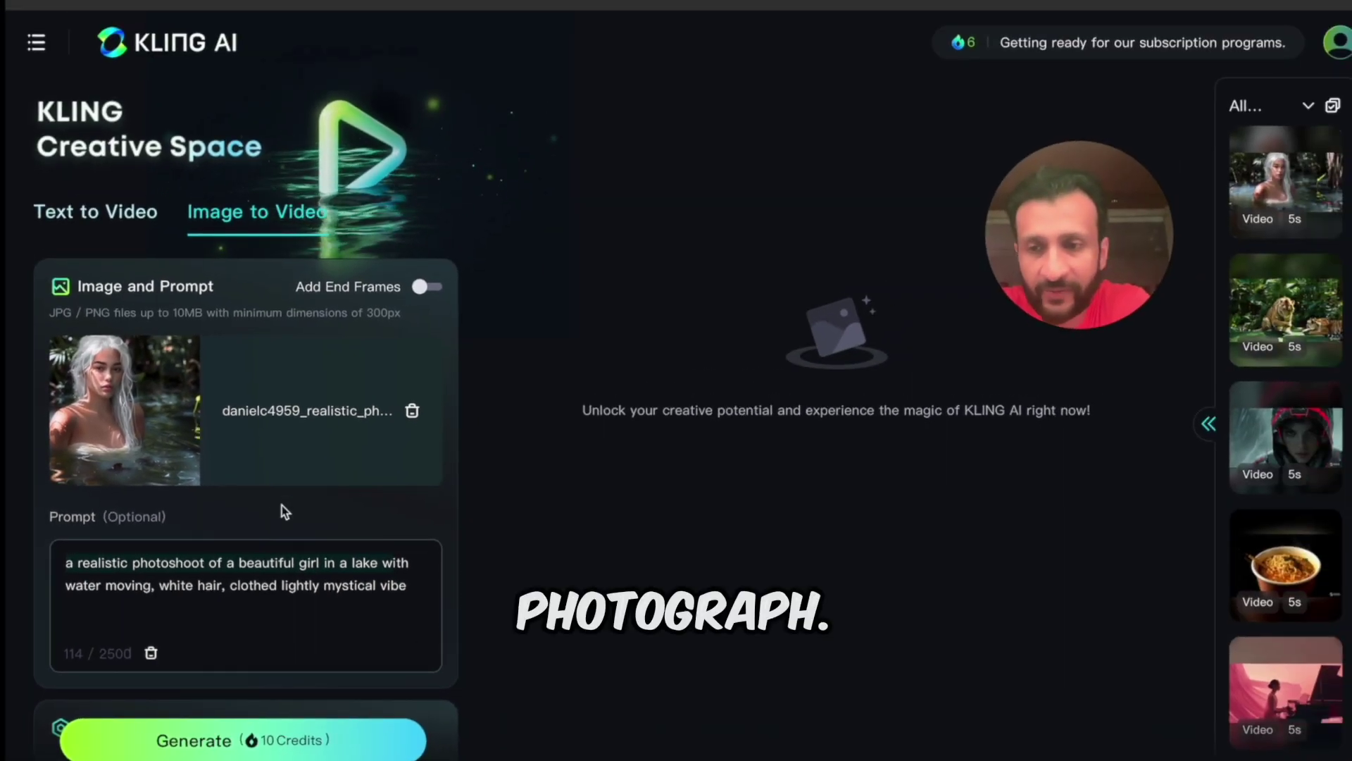
scroll(282, 505, "down", 4)
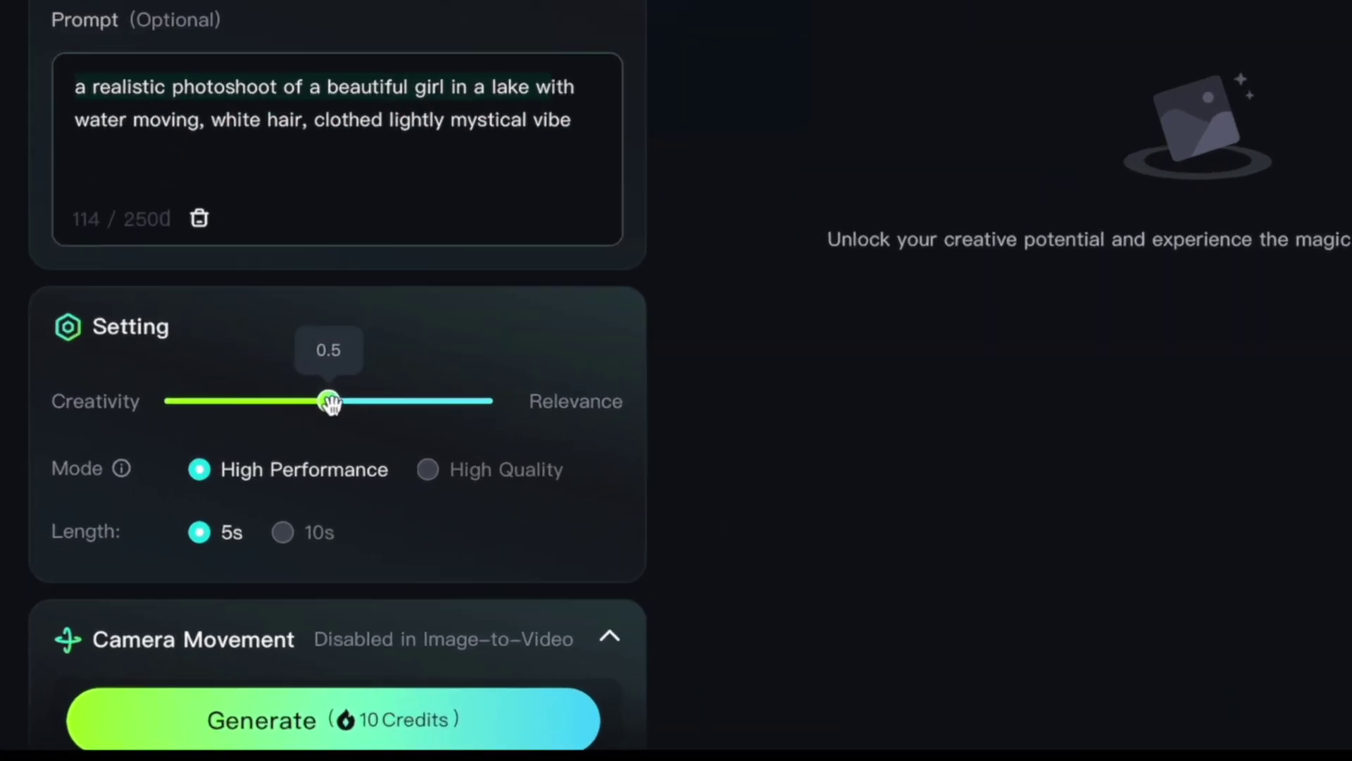
left_click_drag(240, 521, 231, 526)
left_click_drag(408, 275, 693, 274)
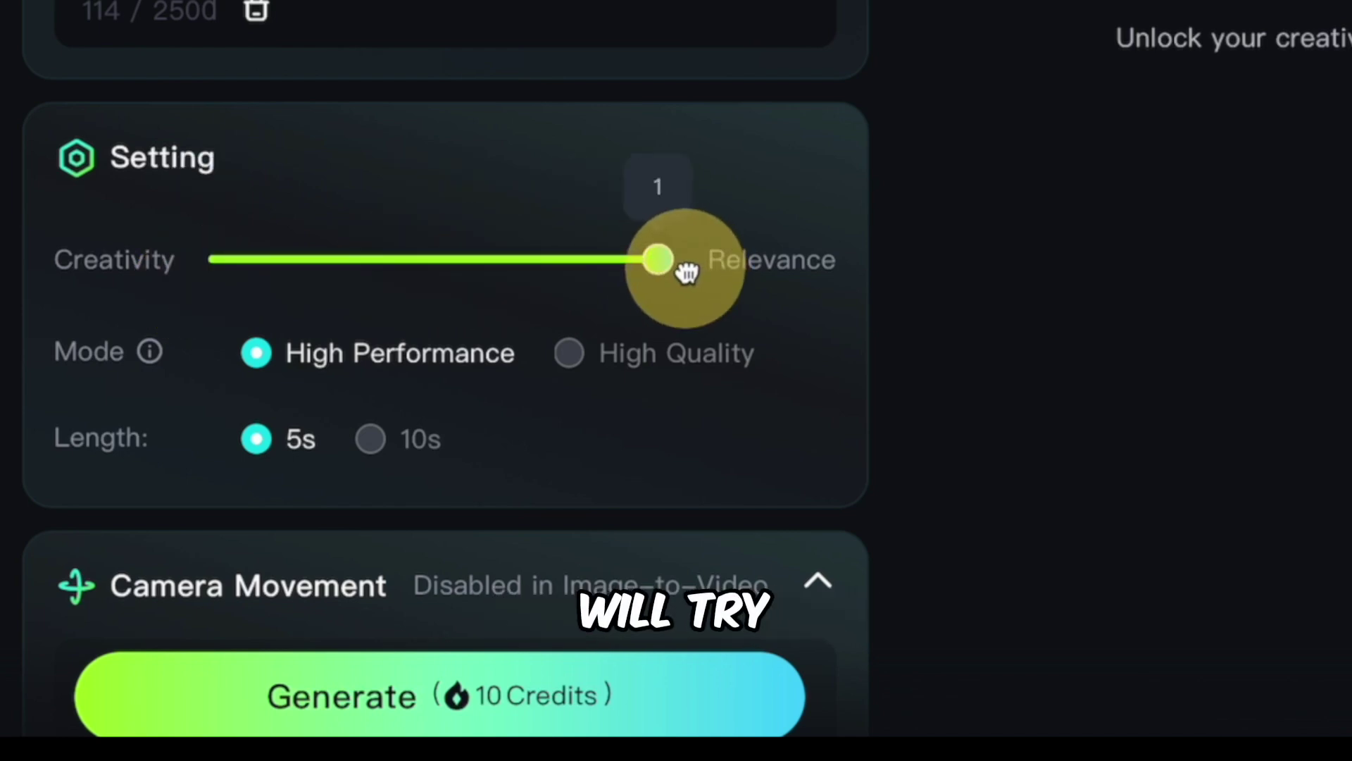
left_click_drag(685, 273, 474, 276)
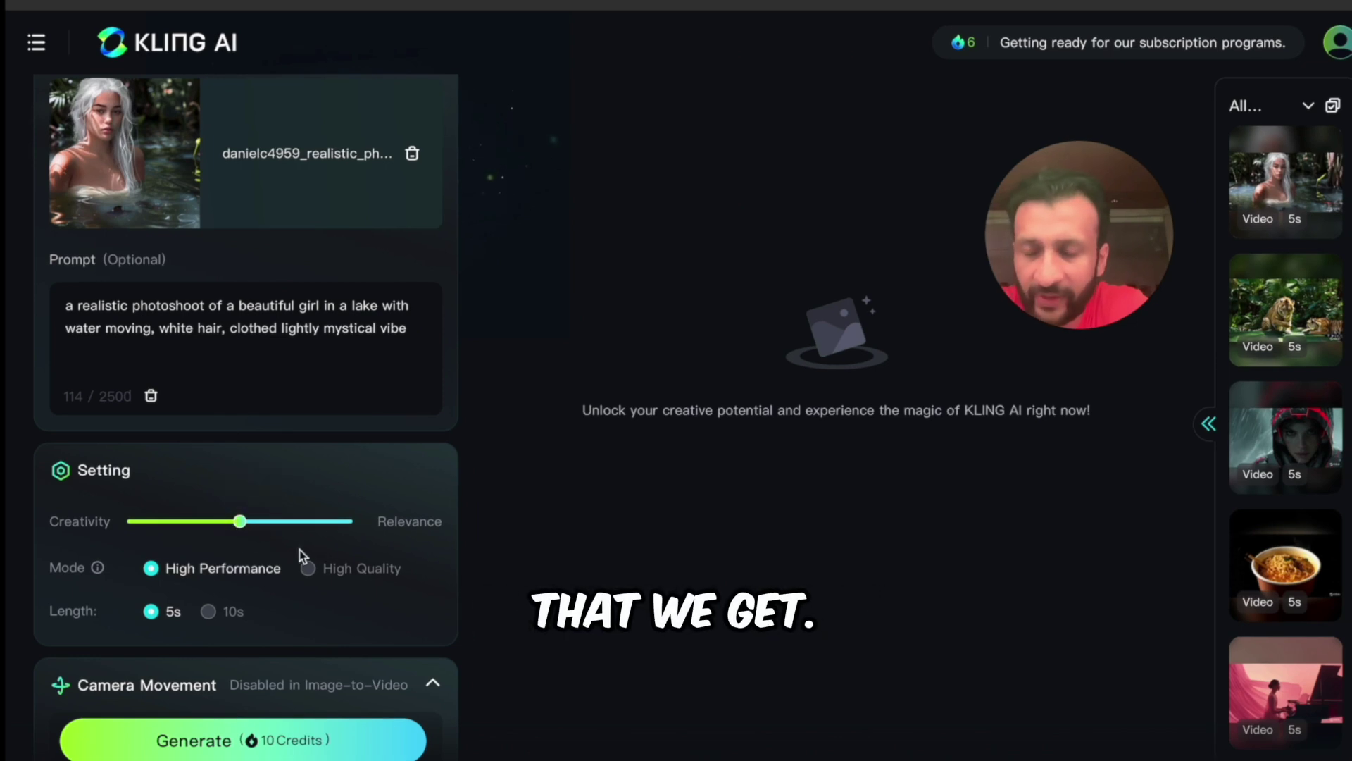
mouse_move(98, 568)
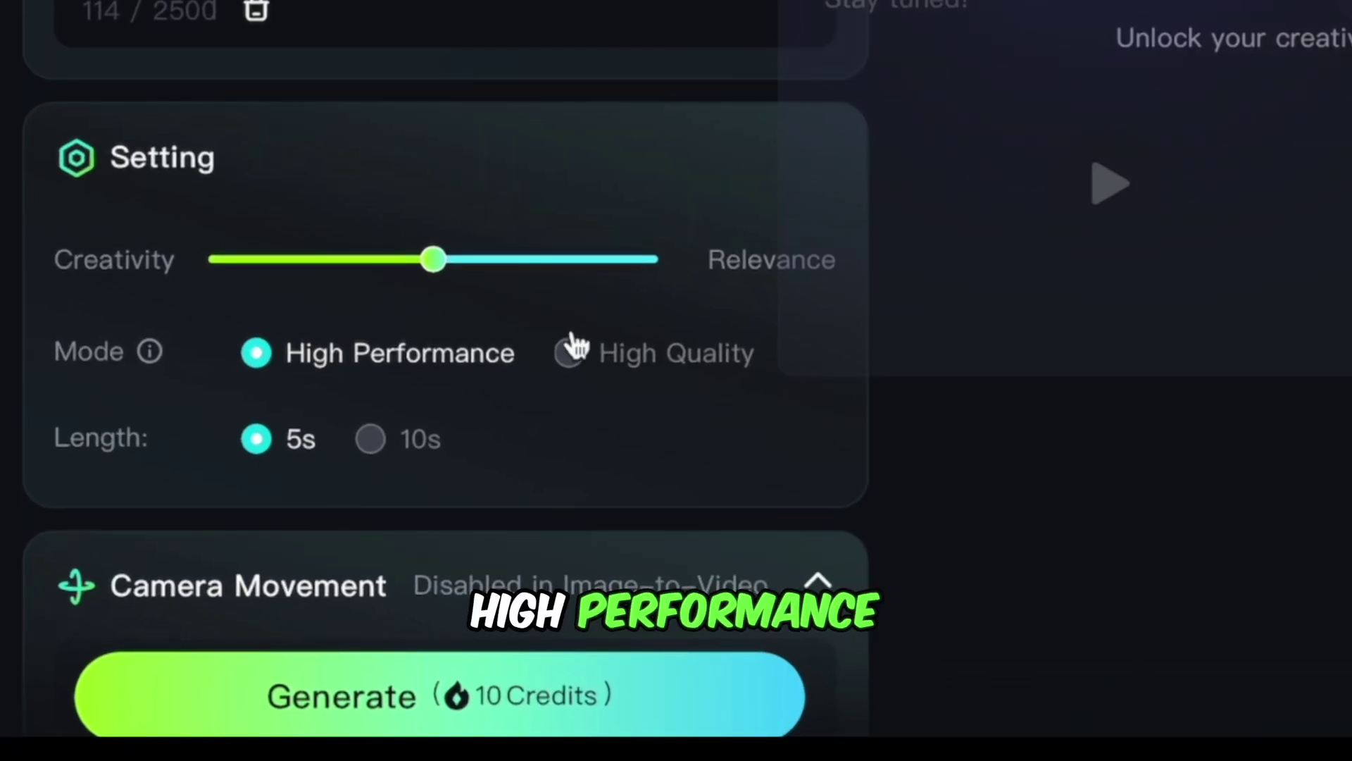
mouse_move(574, 369)
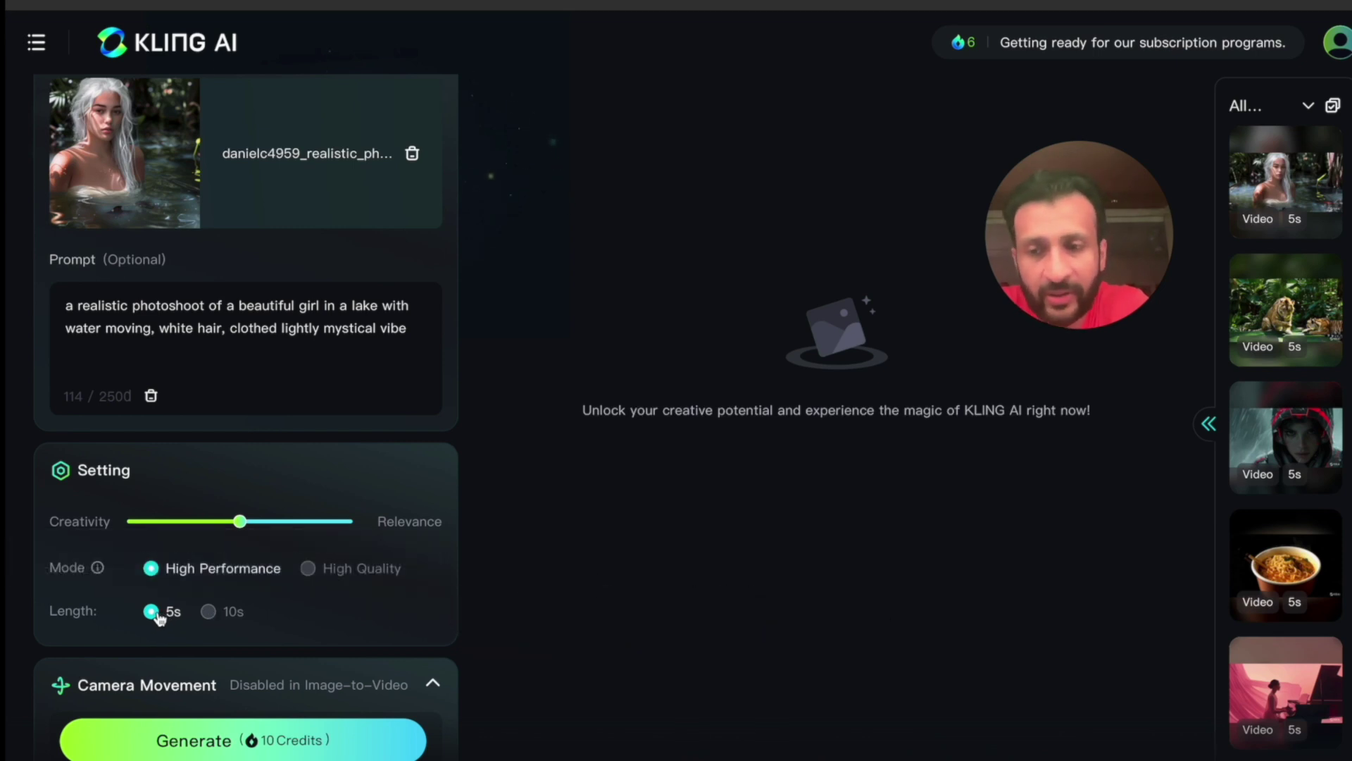
Step: Review the negative prompt excluding blurriness, distortion and fuzziness
scroll(286, 608, "down", 7)
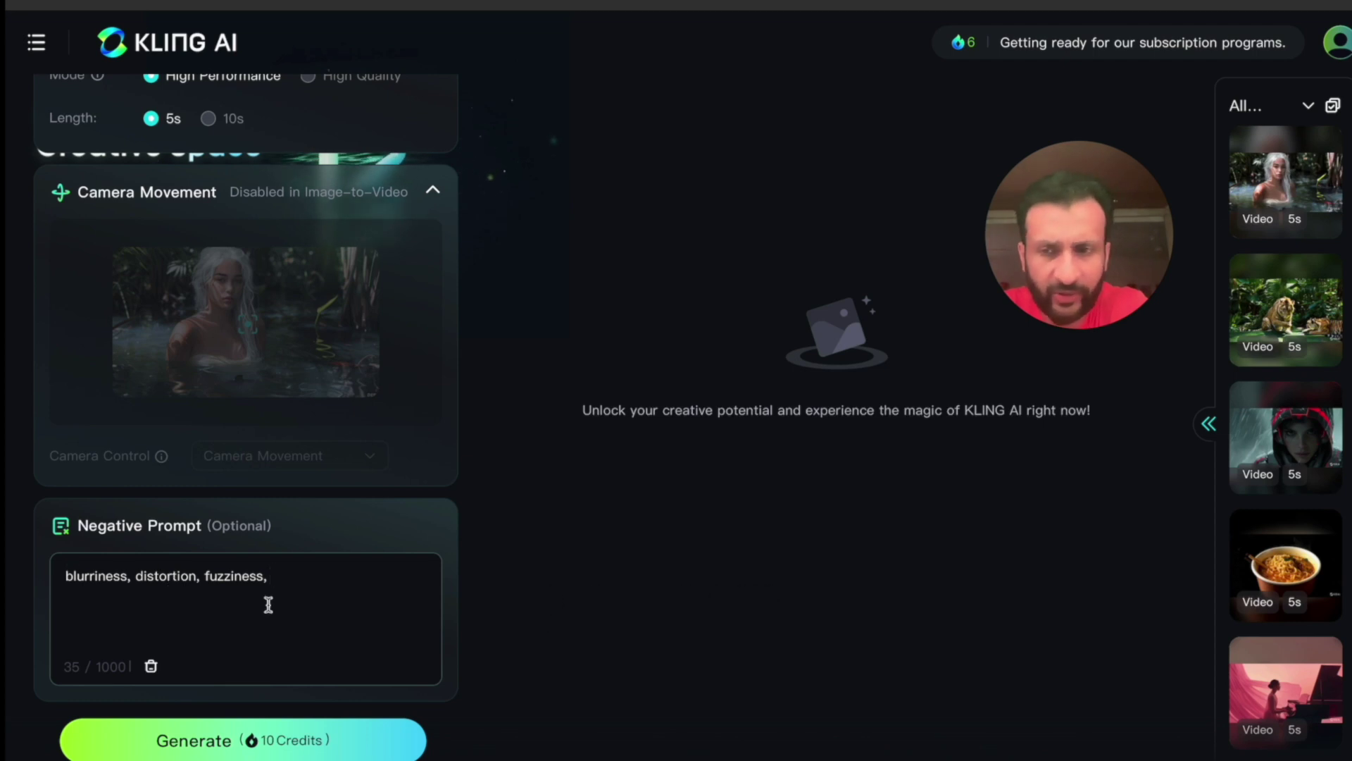
scroll(268, 604, "up", 8)
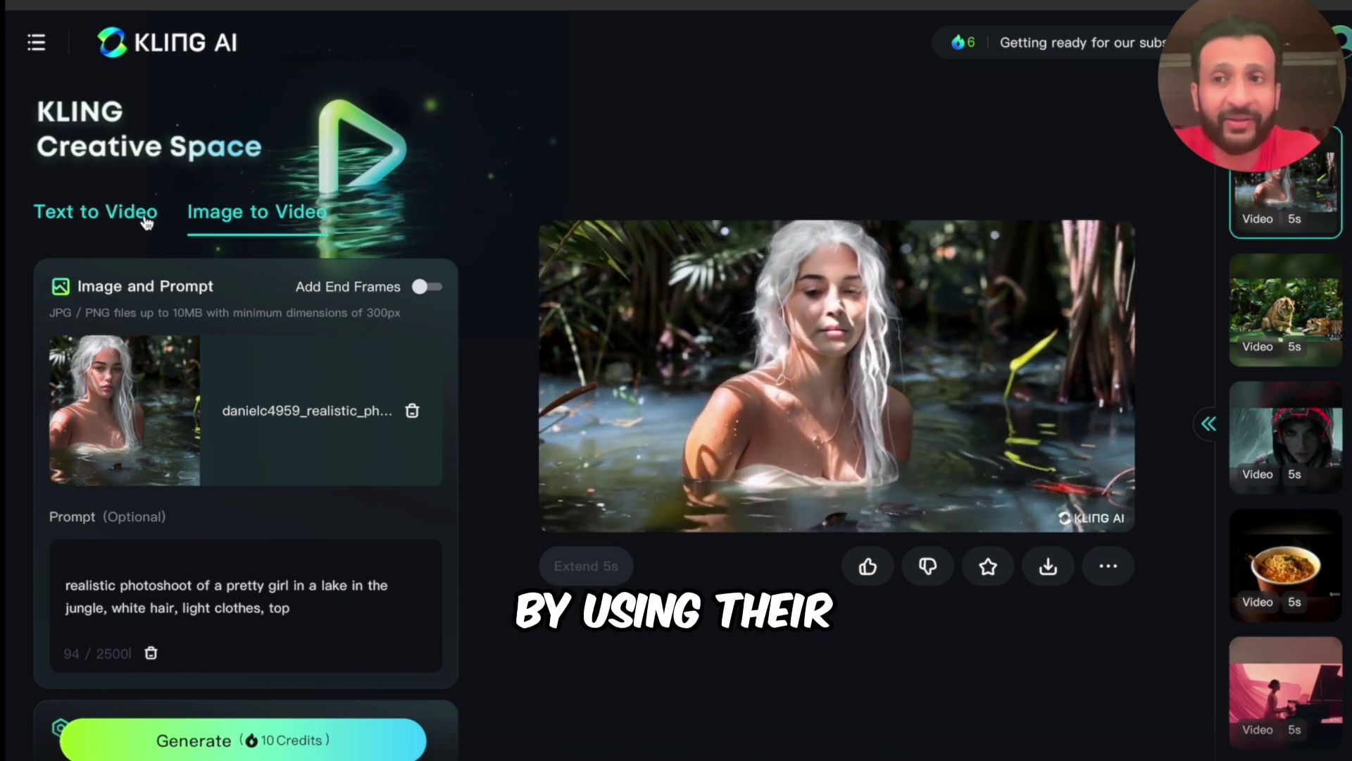
Step: Return to Text to Video mode and place the cursor in its empty prompt box
left_click(146, 222)
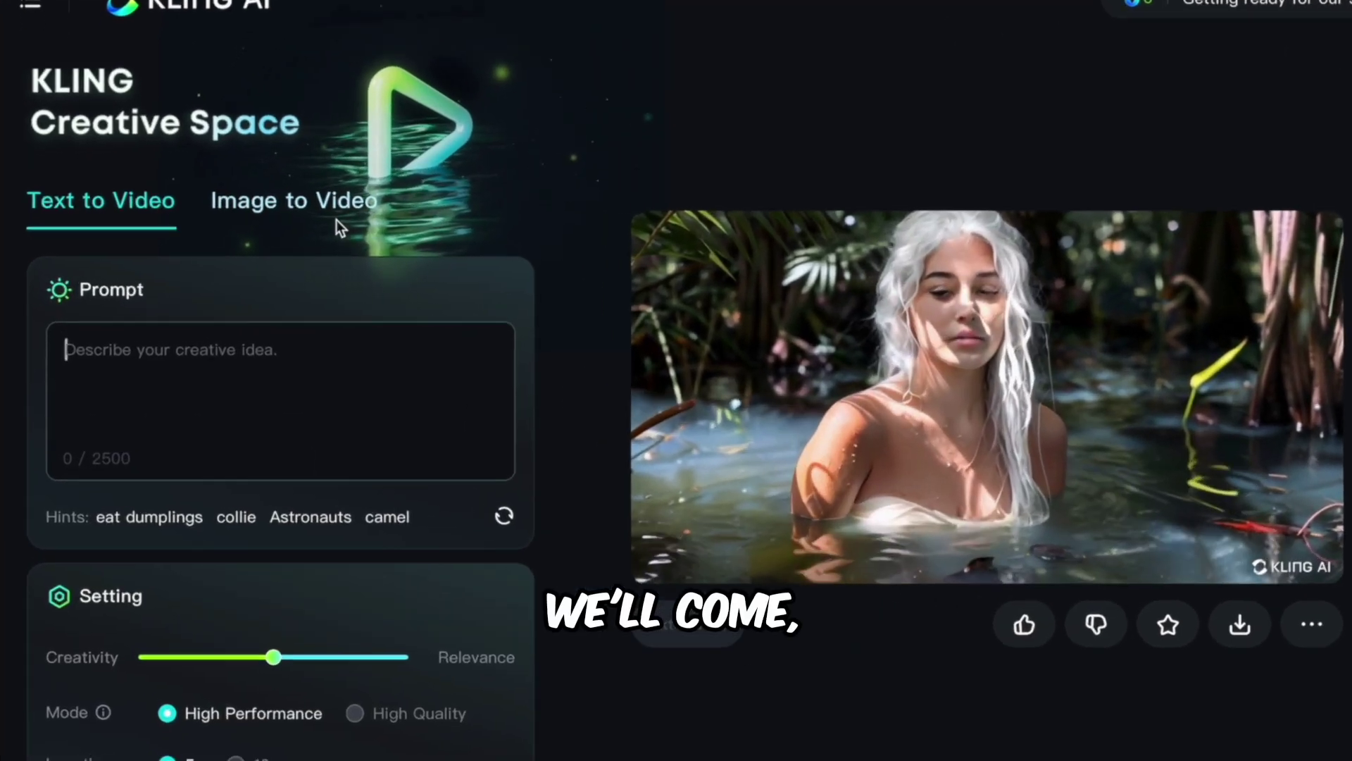
left_click(300, 214)
left_click(157, 194)
left_click(279, 433)
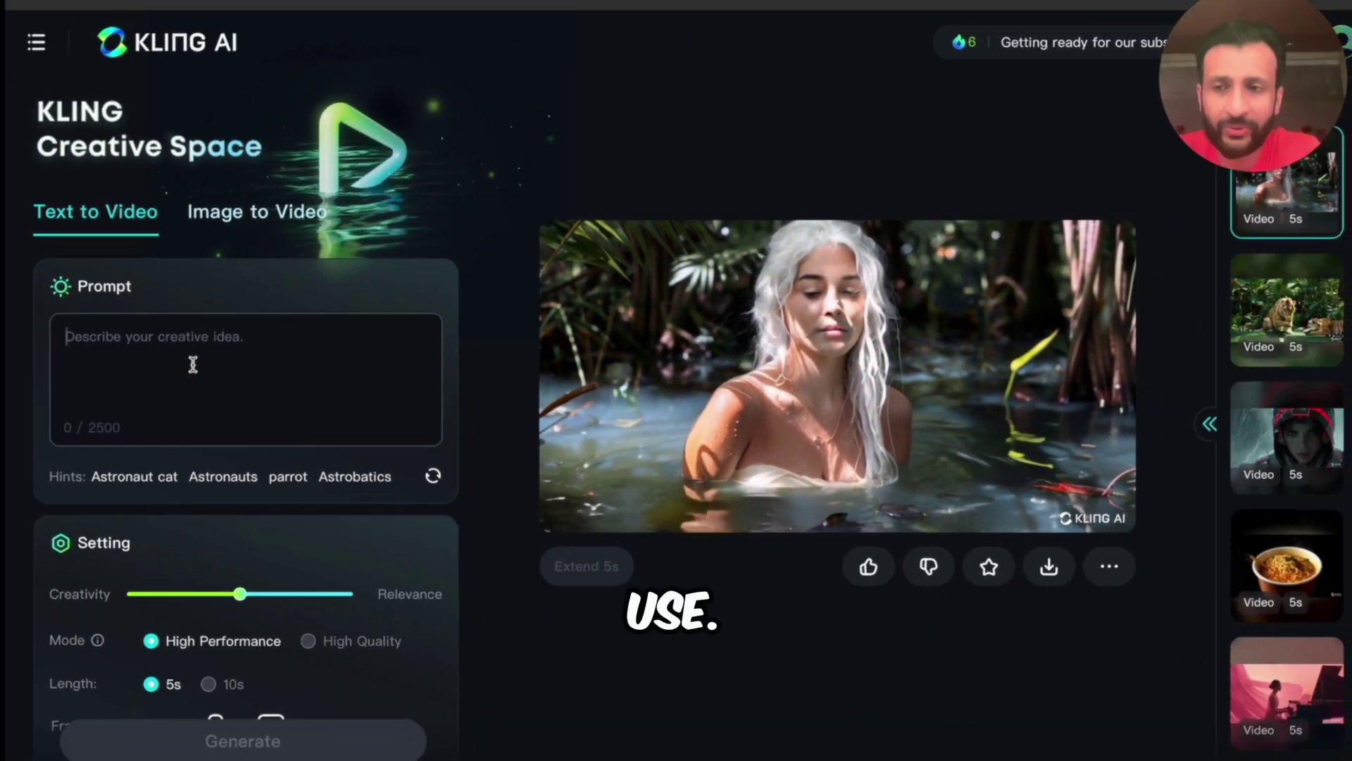
Step: Enter the prompt 'a beautiful horse lowers his head to eat grass, the wind blows his tail, cinematic shot'
type("a")
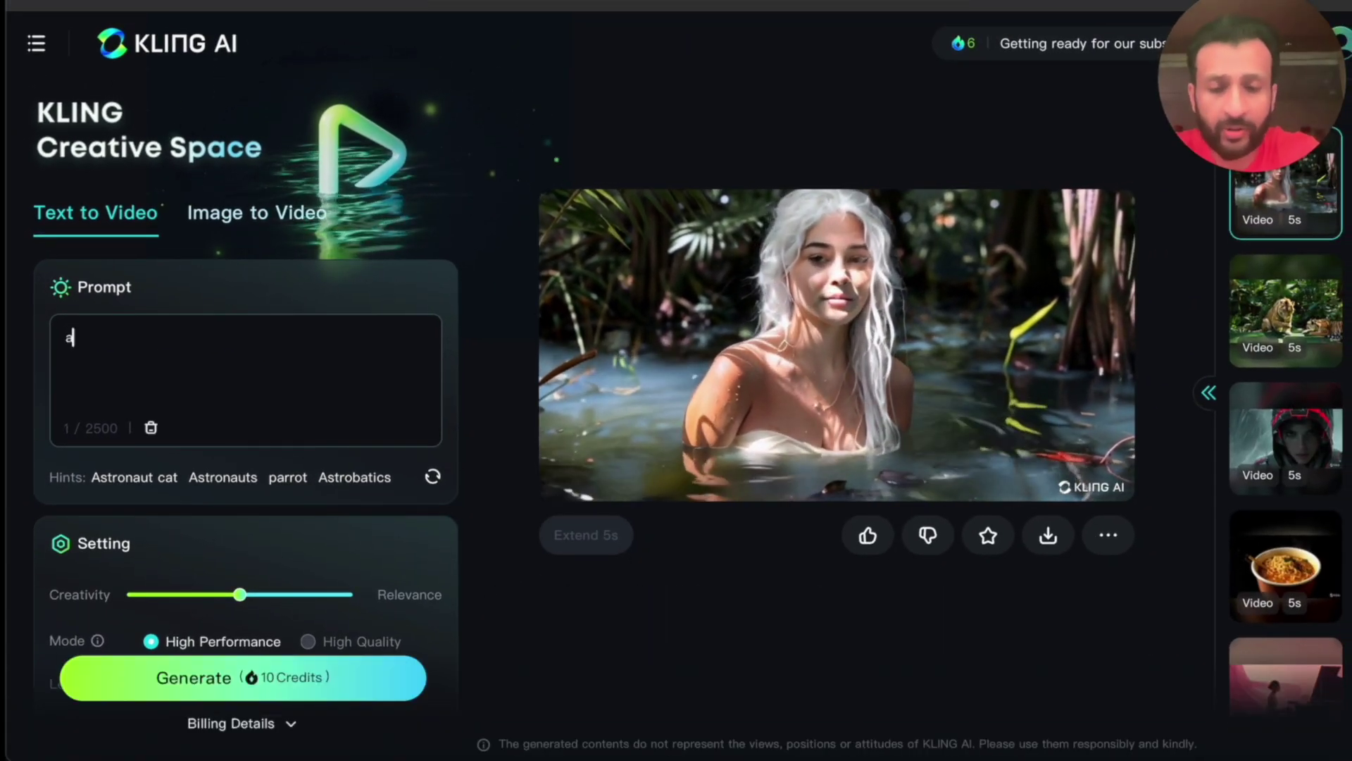
type(" beautiful horse lowers his head to eat grass, the wind blows his tail , cinematic shot")
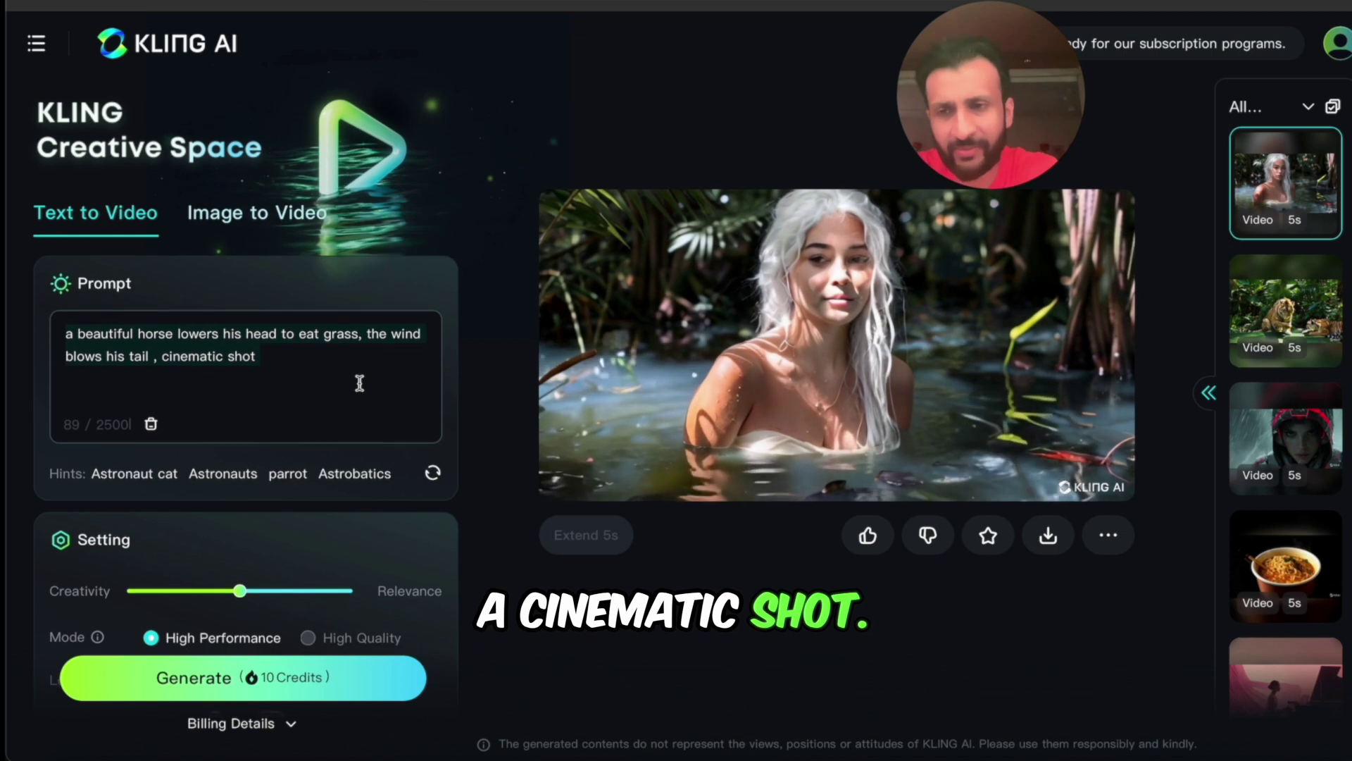
scroll(359, 383, "down", 3)
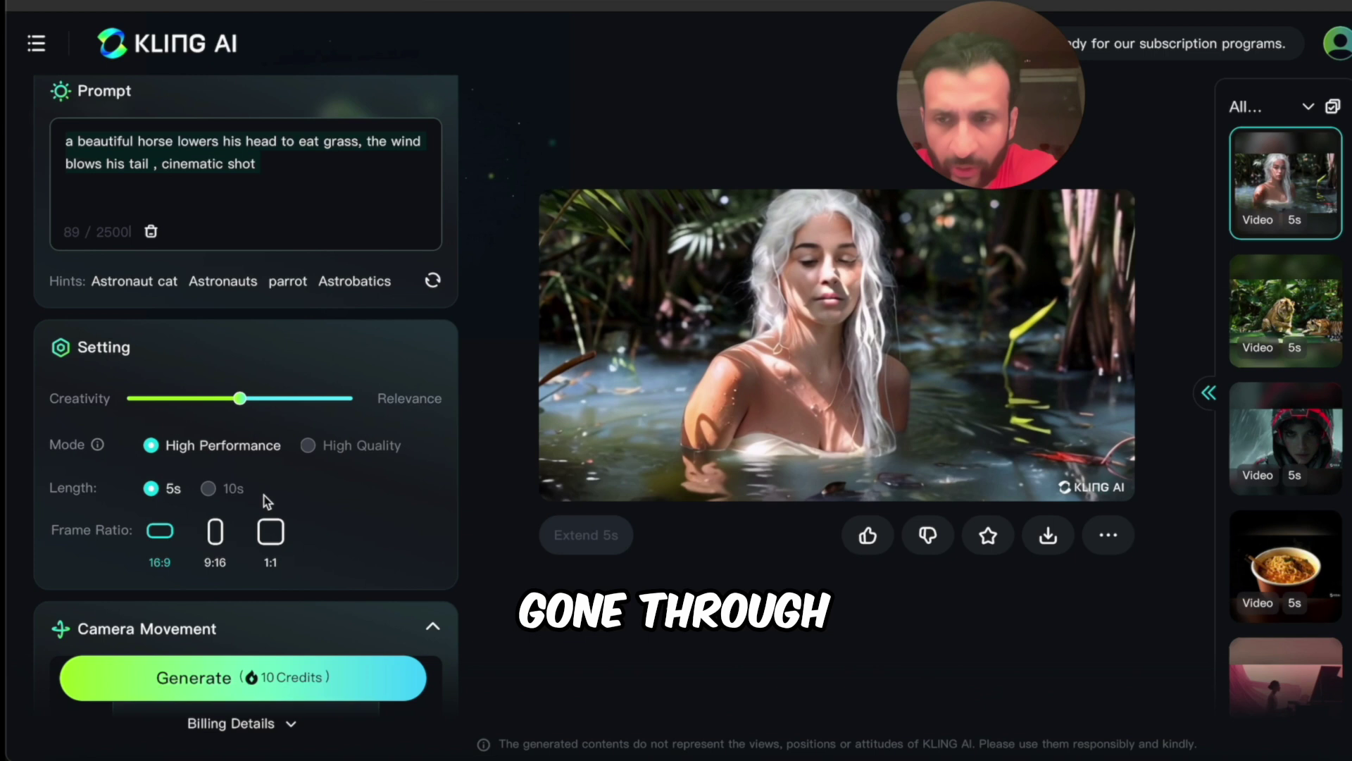
scroll(264, 502, "down", 1)
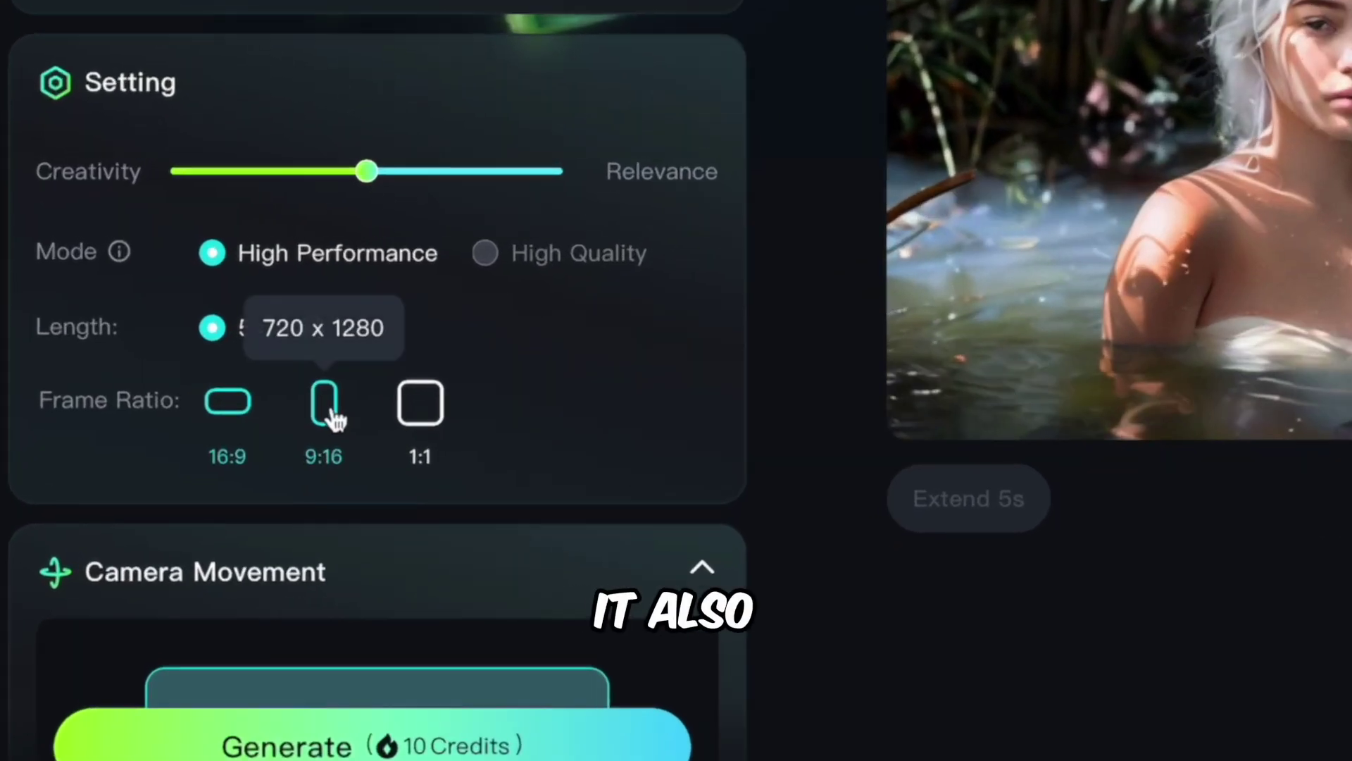
left_click(216, 481)
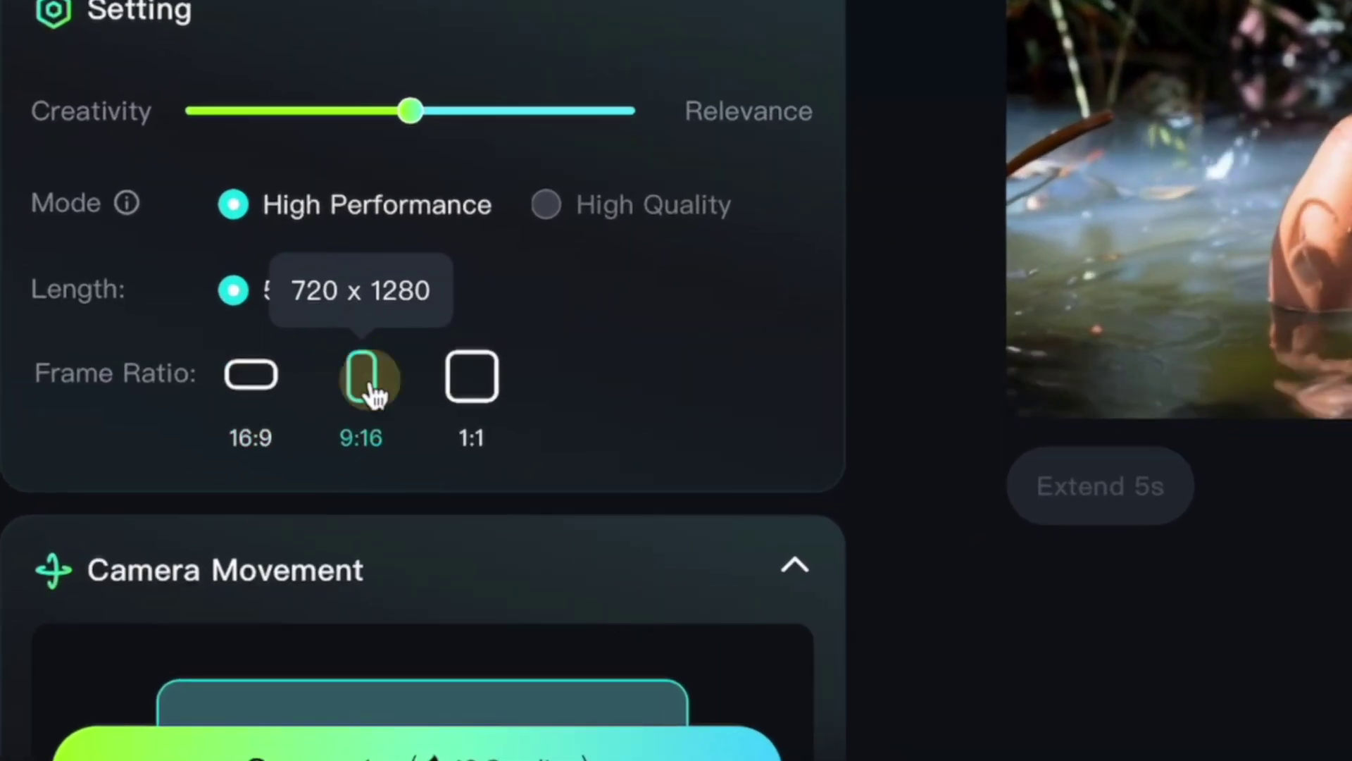
left_click(485, 389)
left_click(379, 394)
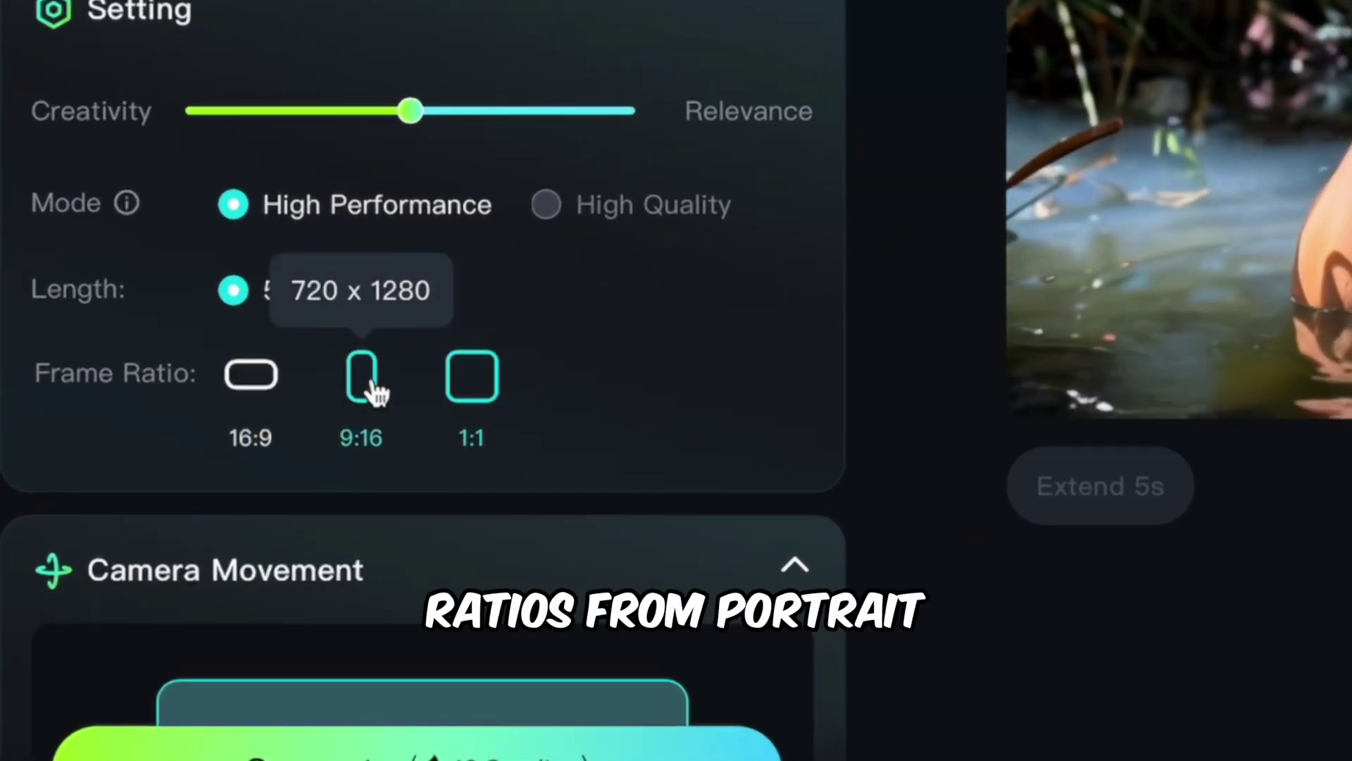
left_click(370, 389)
left_click(493, 394)
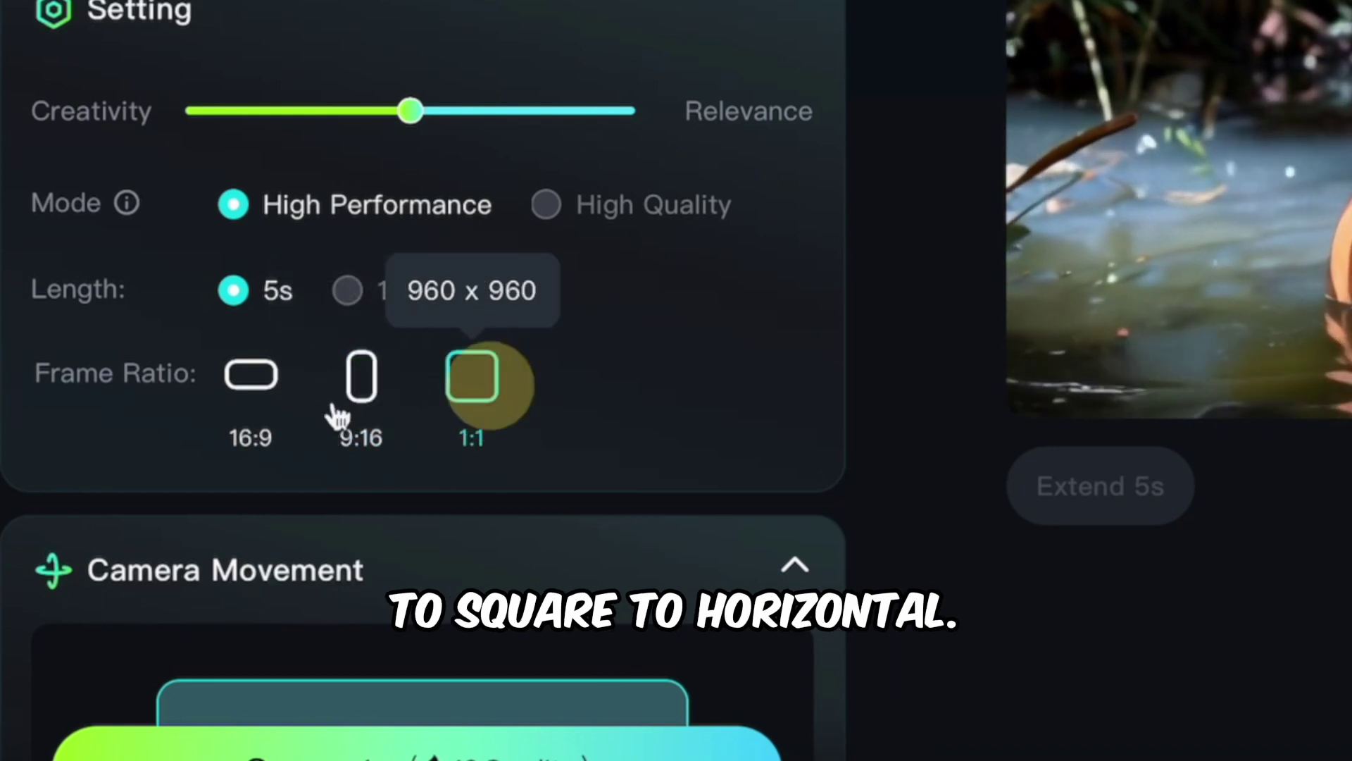
left_click(260, 391)
scroll(579, 395, "down", 8)
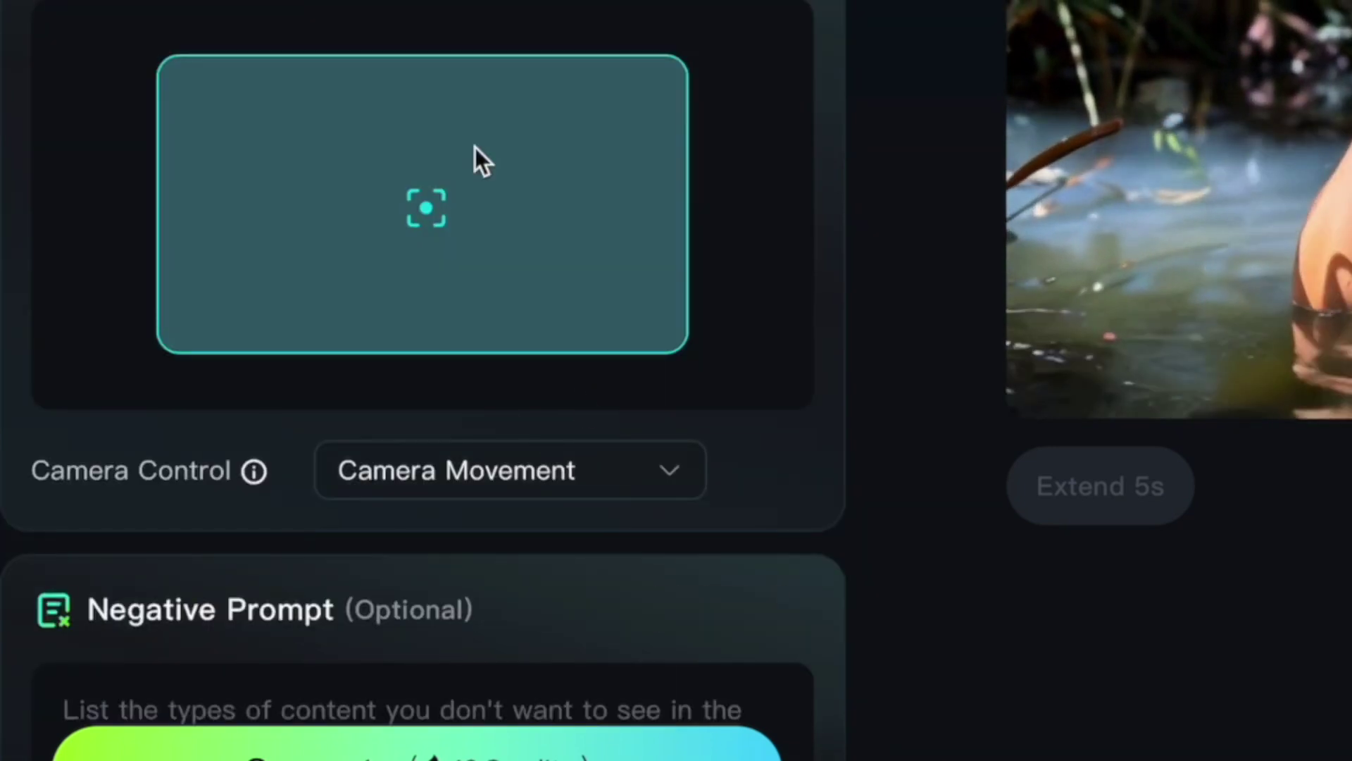
Step: Choose Horizontal camera movement, trying higher amounts before leaving the value at 0
left_click(669, 479)
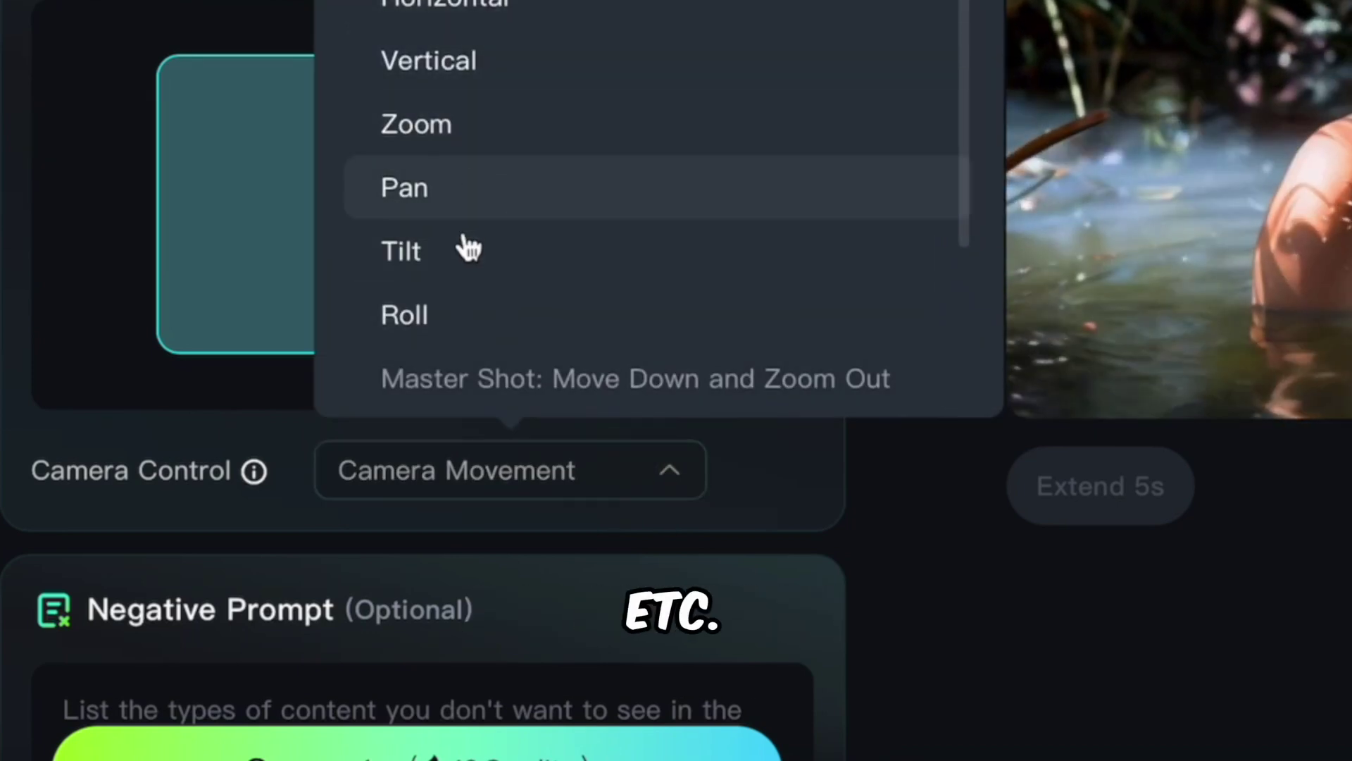
left_click(535, 16)
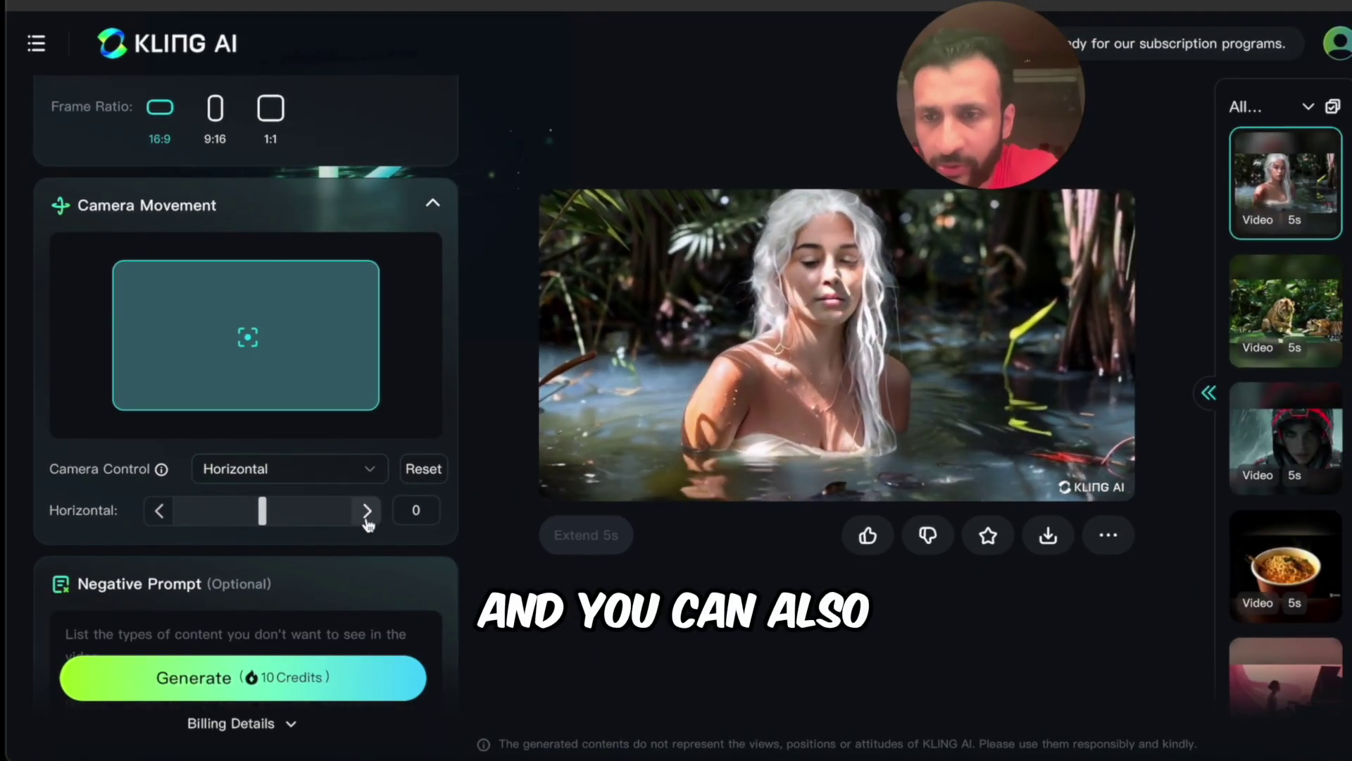
left_click(366, 515)
left_click(367, 514)
left_click(366, 514)
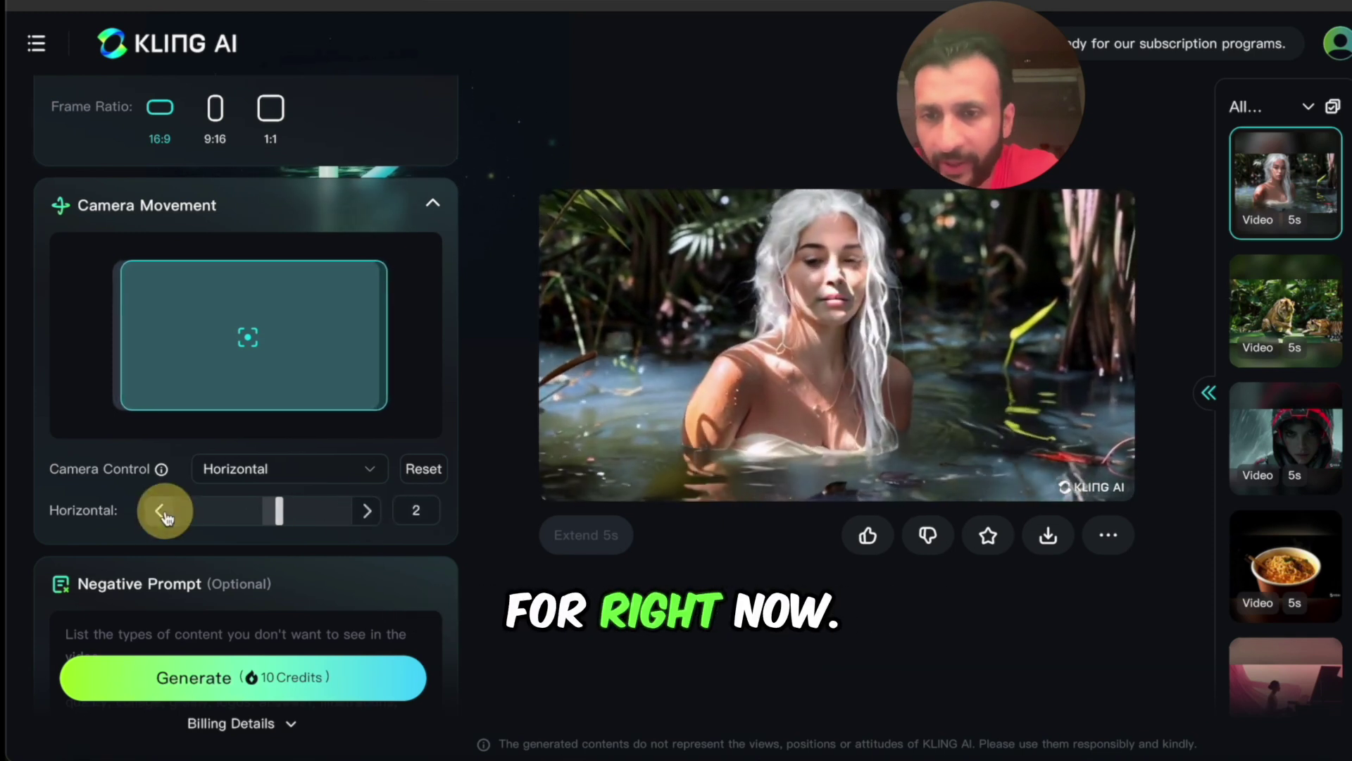
scroll(296, 556, "down", 2)
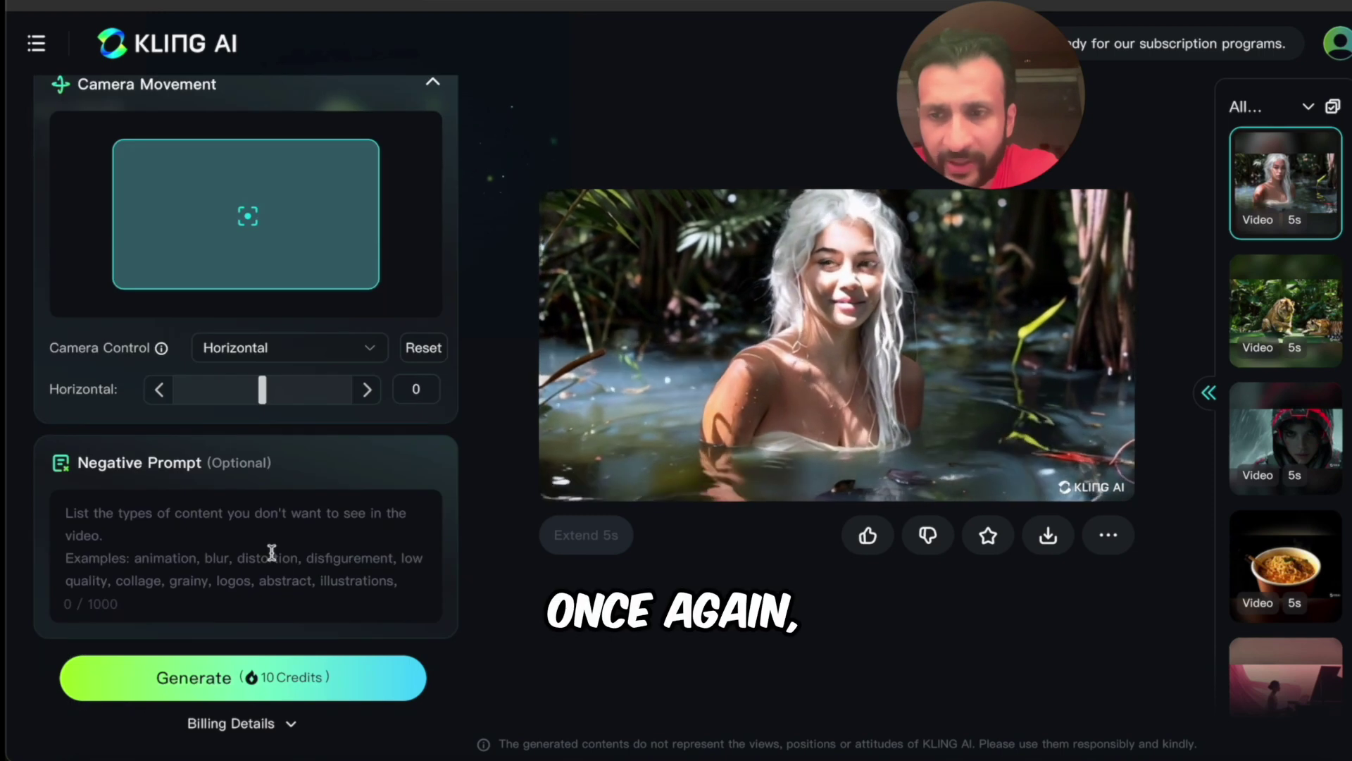